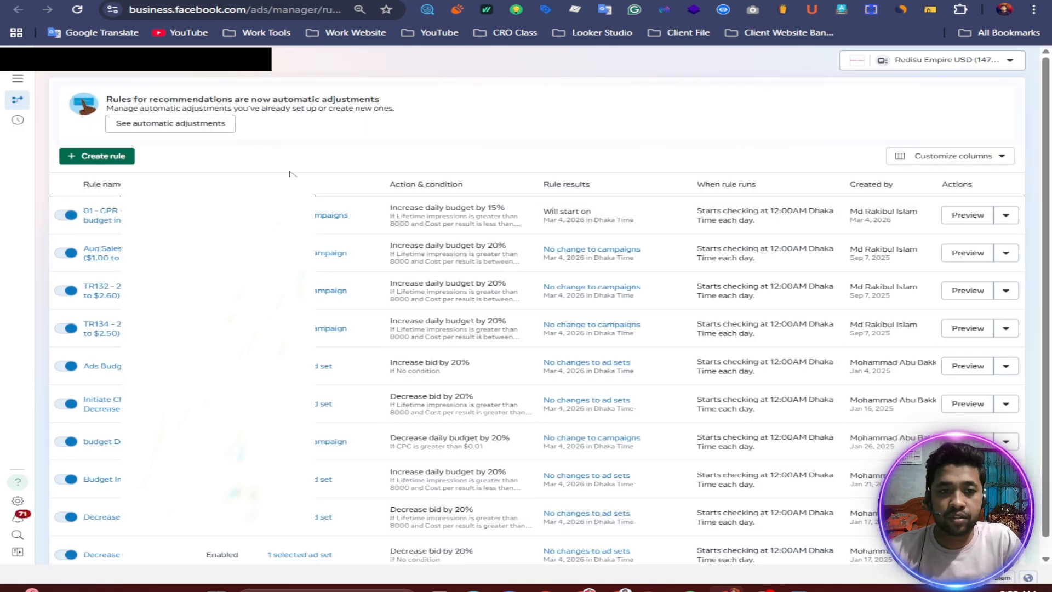
Start a new custom rule that applies to all active campaigns, with the action Increase daily budget by.
left_click(98, 157)
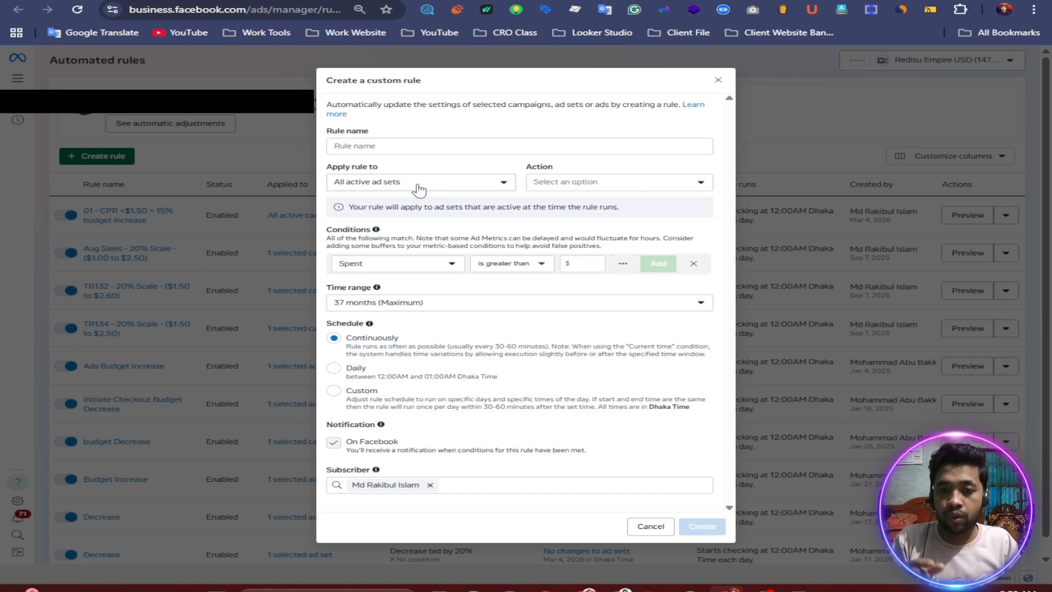
left_click(422, 265)
scroll(383, 379, "down", 8)
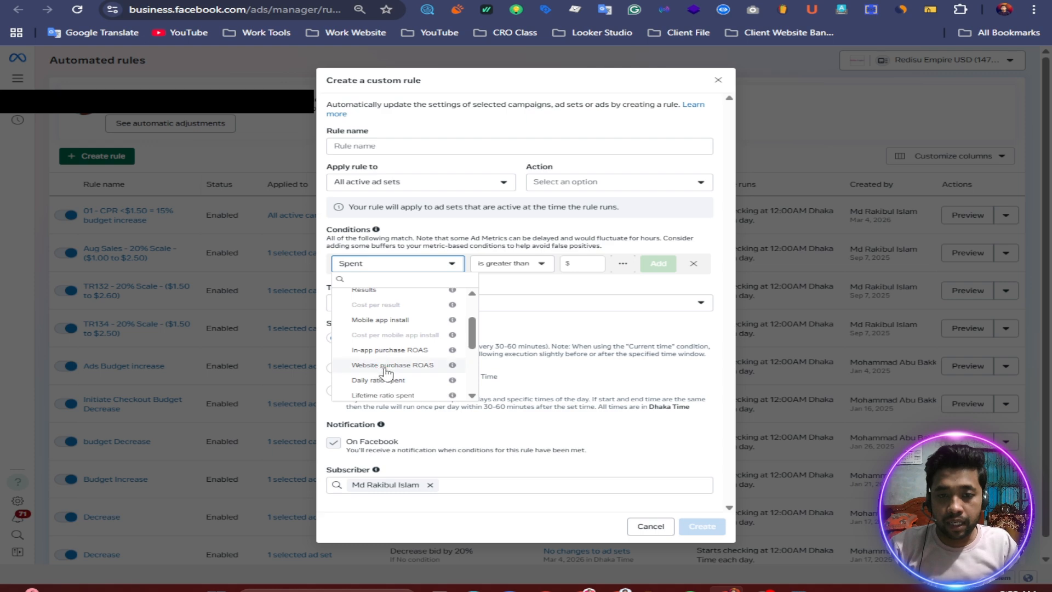
scroll(387, 377, "up", 8)
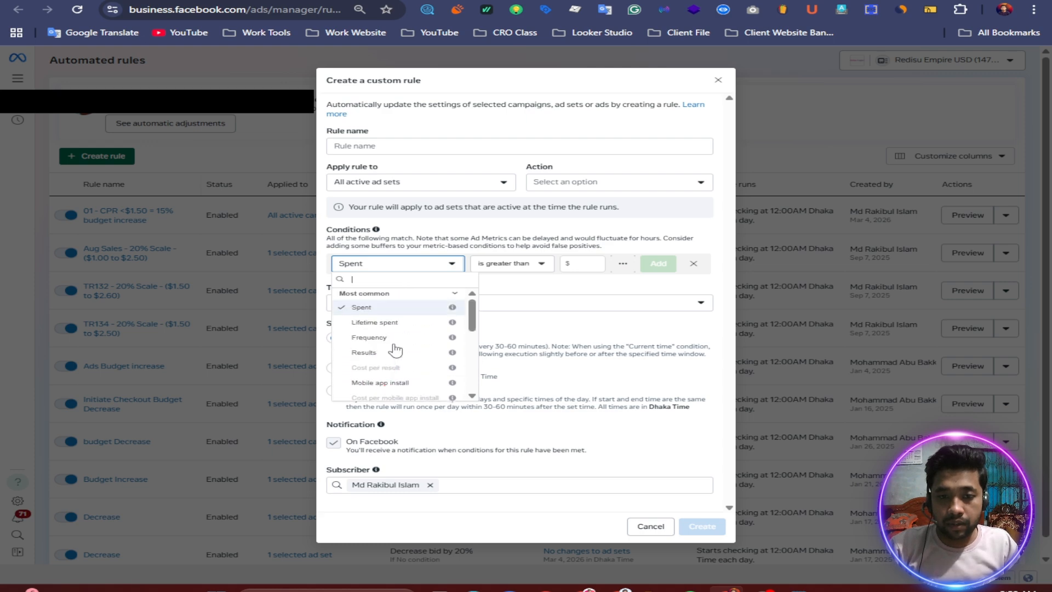
left_click(477, 186)
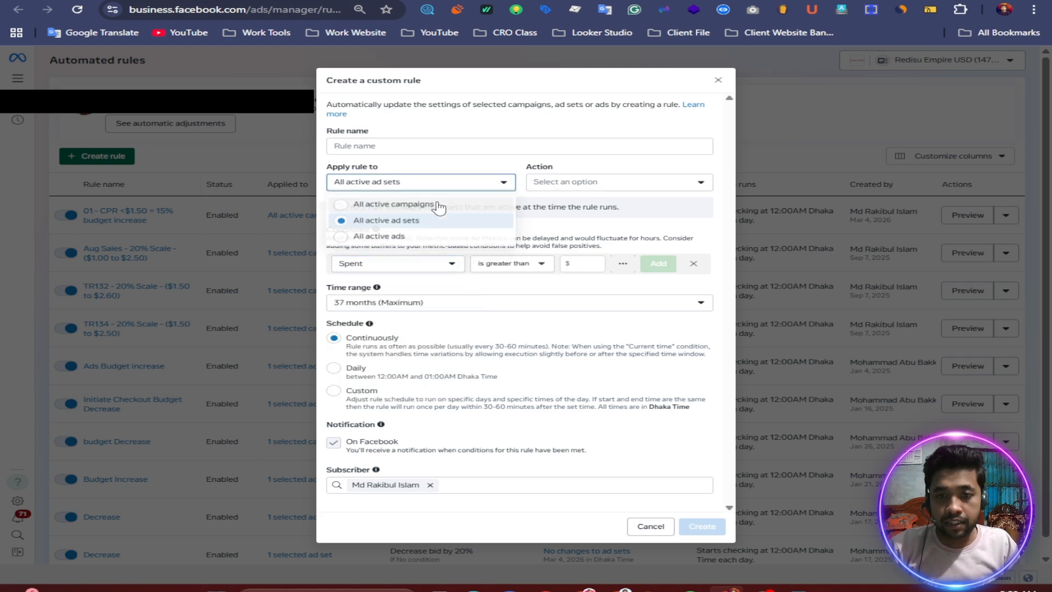
left_click(394, 202)
left_click(570, 189)
left_click(583, 268)
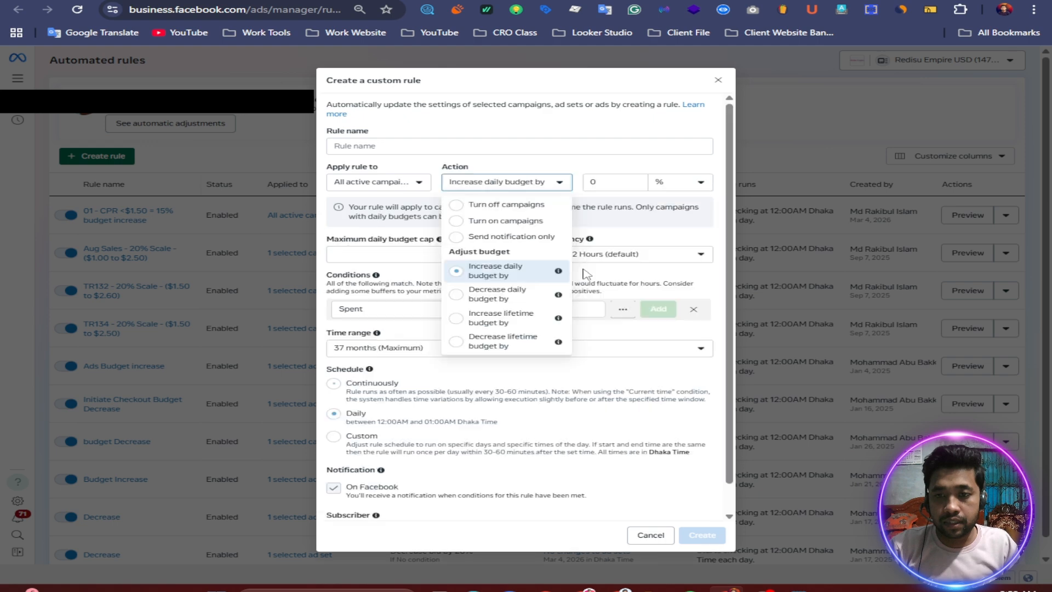
Find the ROAS metrics and choose Website purchase ROAS as the rule's condition metric.
left_click(392, 310)
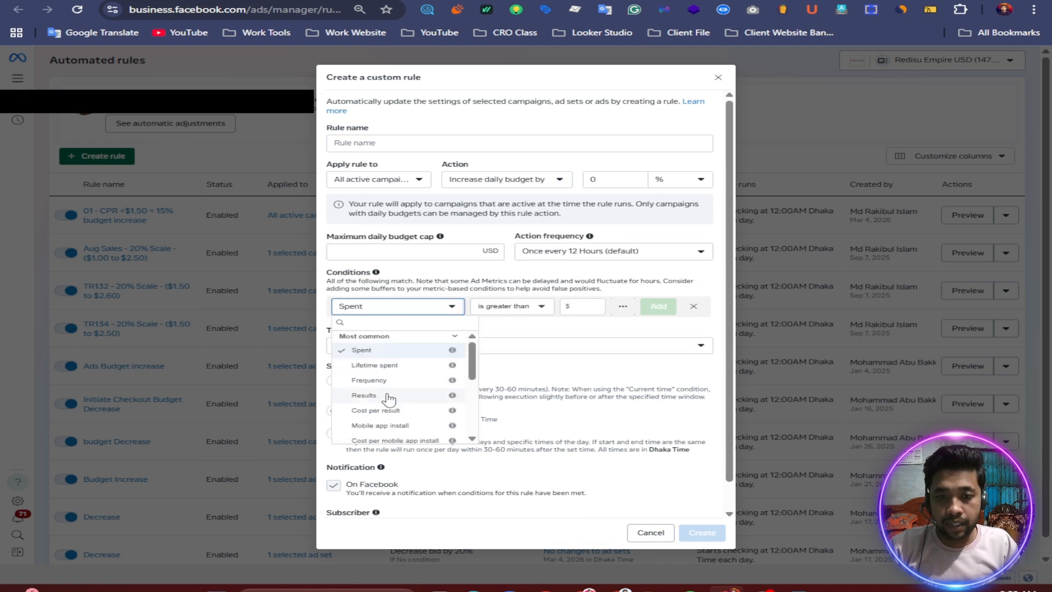
left_click(393, 412)
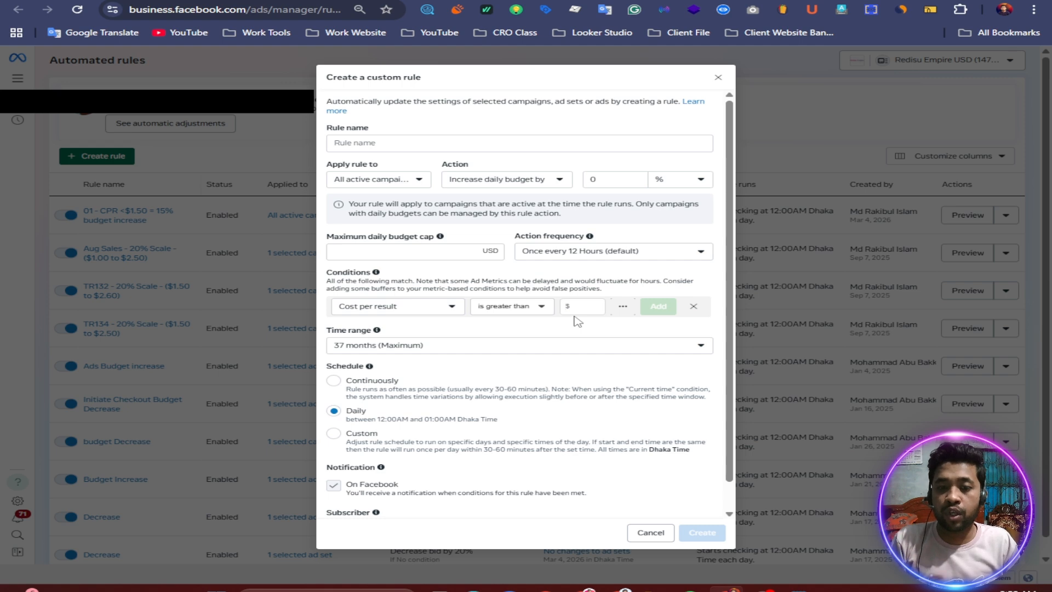
left_click(452, 310)
scroll(402, 425, "down", 5)
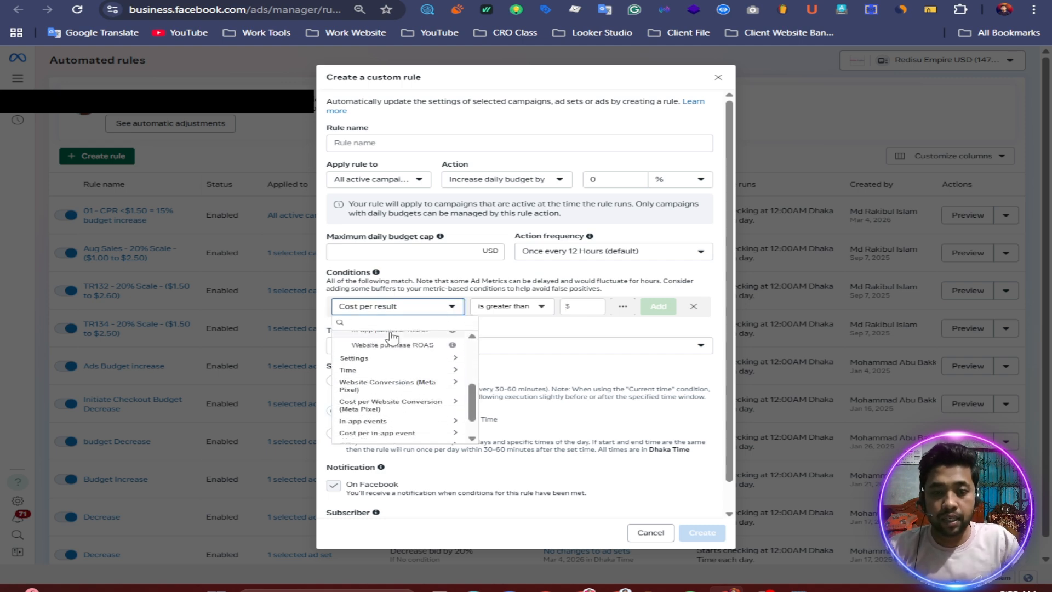
type("ROAS")
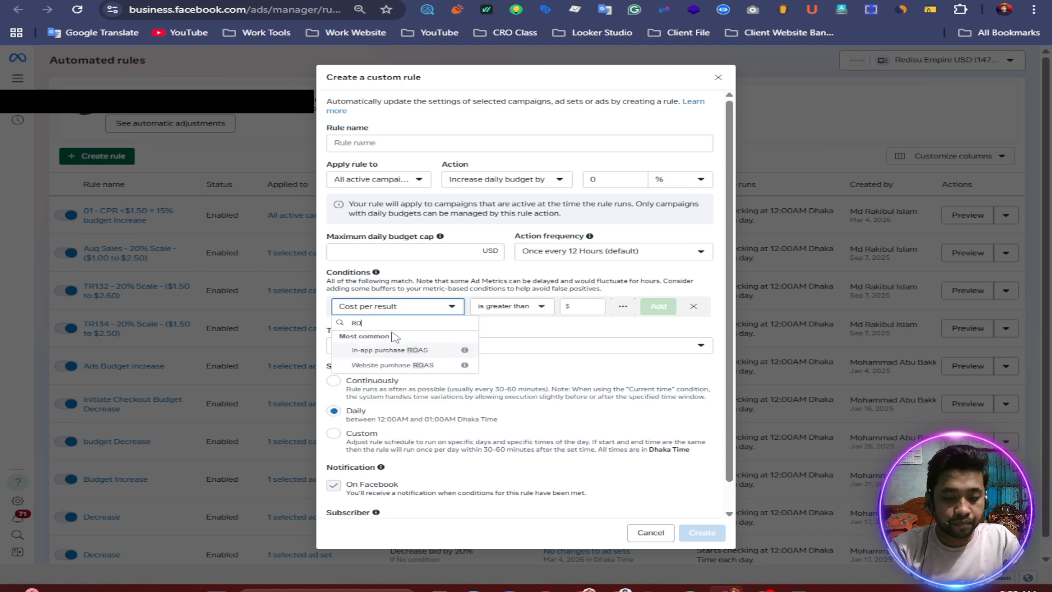
left_click(418, 365)
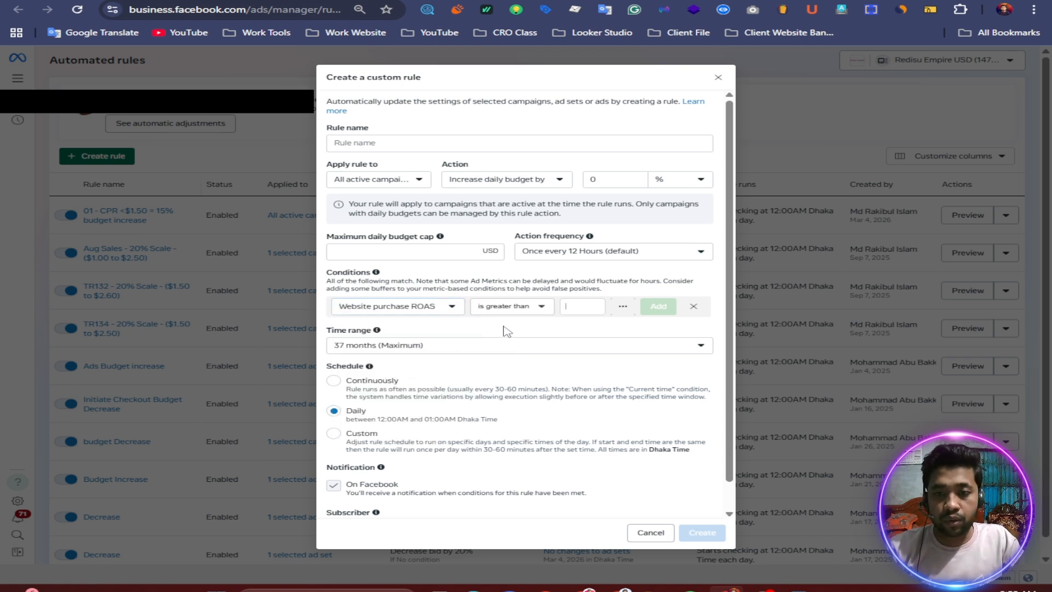
Set the rule's daily budget increase to 15% for all active campaigns.
left_click(415, 179)
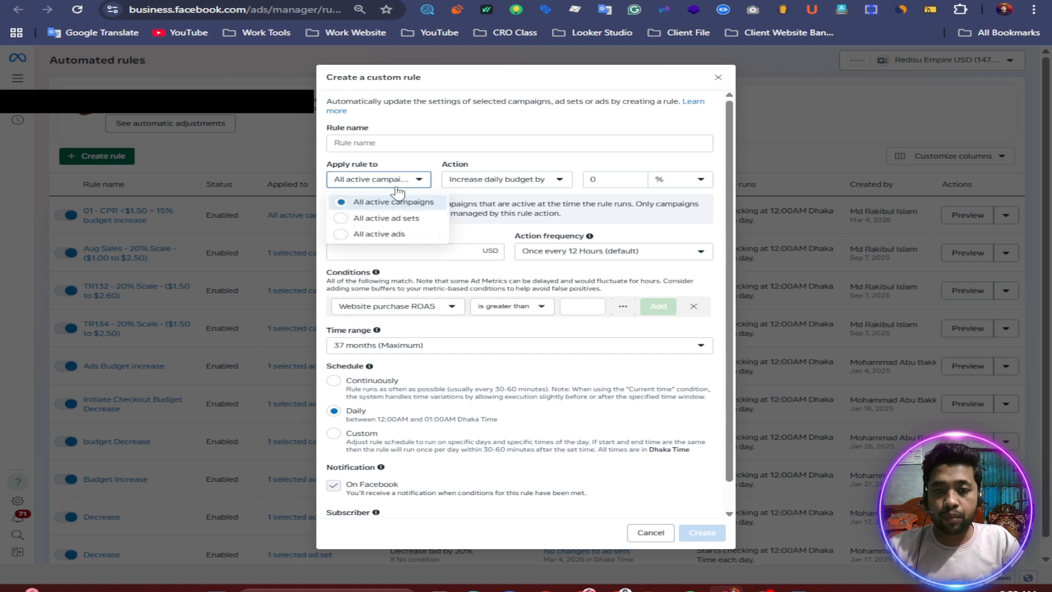
left_click(619, 179)
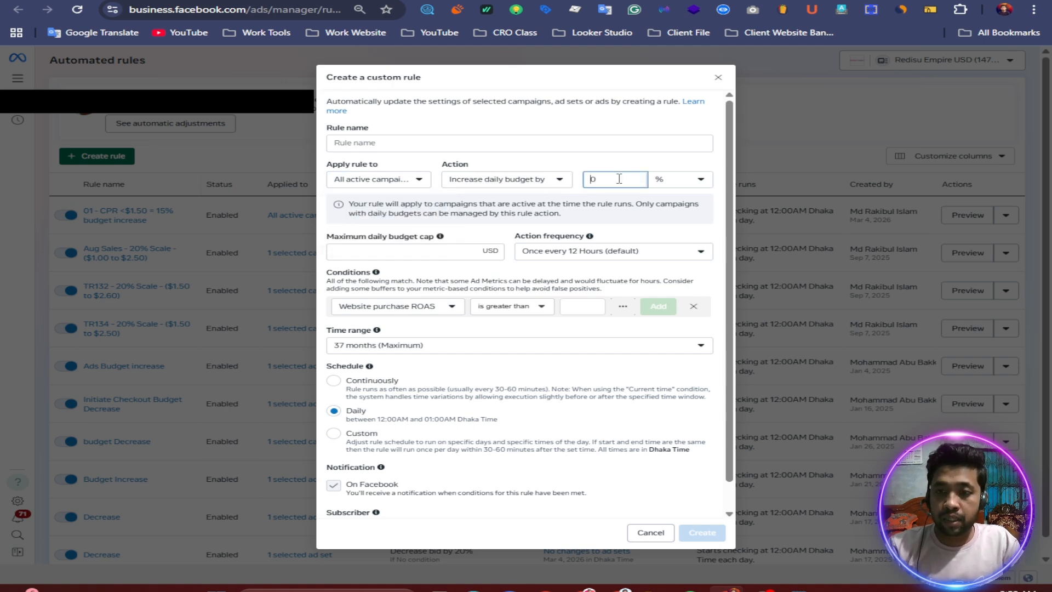
type("15")
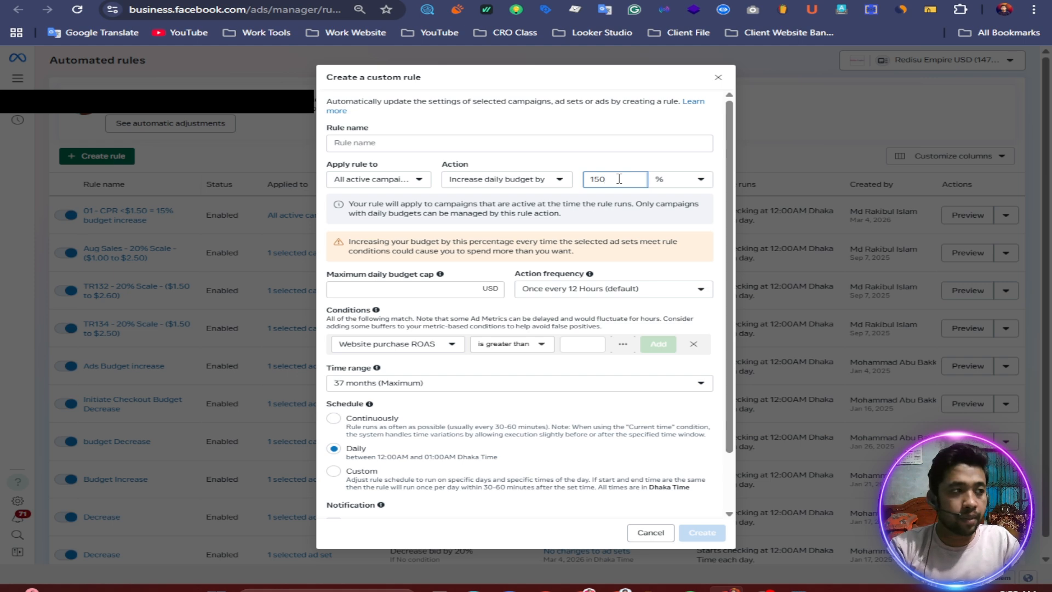
key("Delete")
Set the maximum daily budget cap to 50 USD and the action frequency to Once daily.
left_click(438, 252)
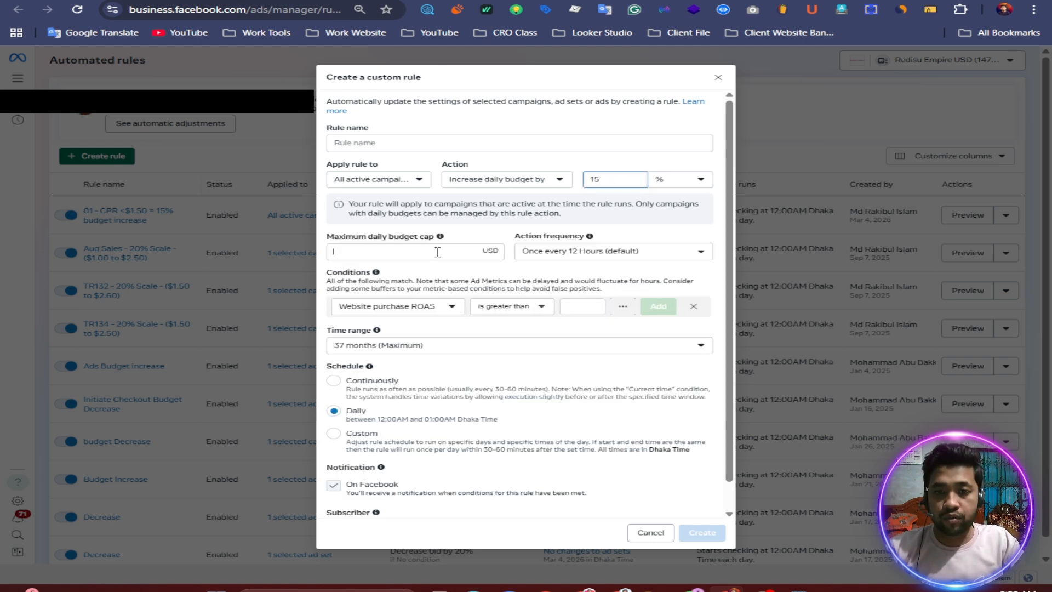
type("50")
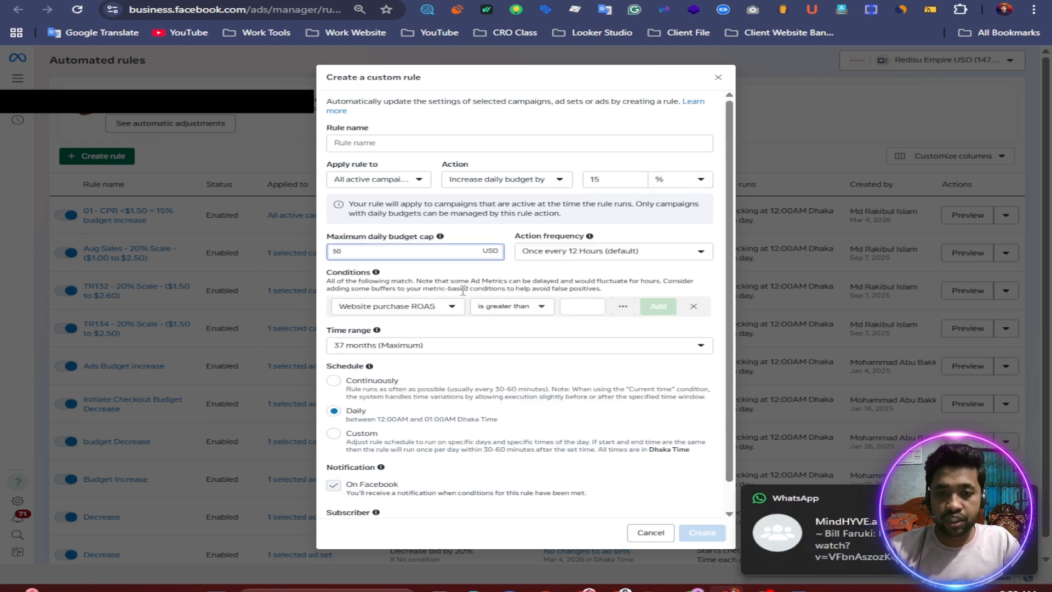
left_click(581, 253)
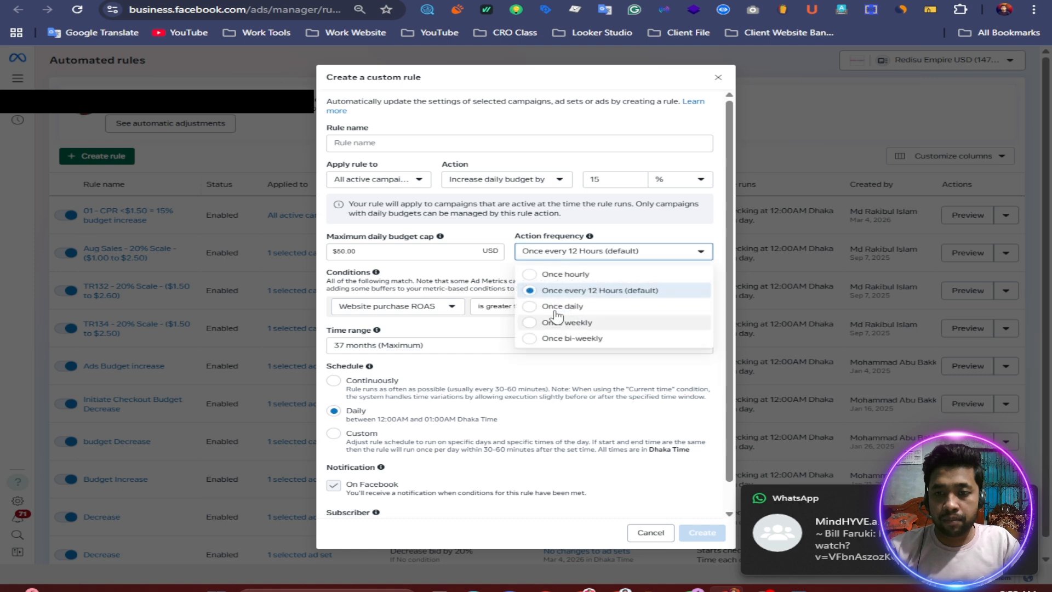
left_click(555, 308)
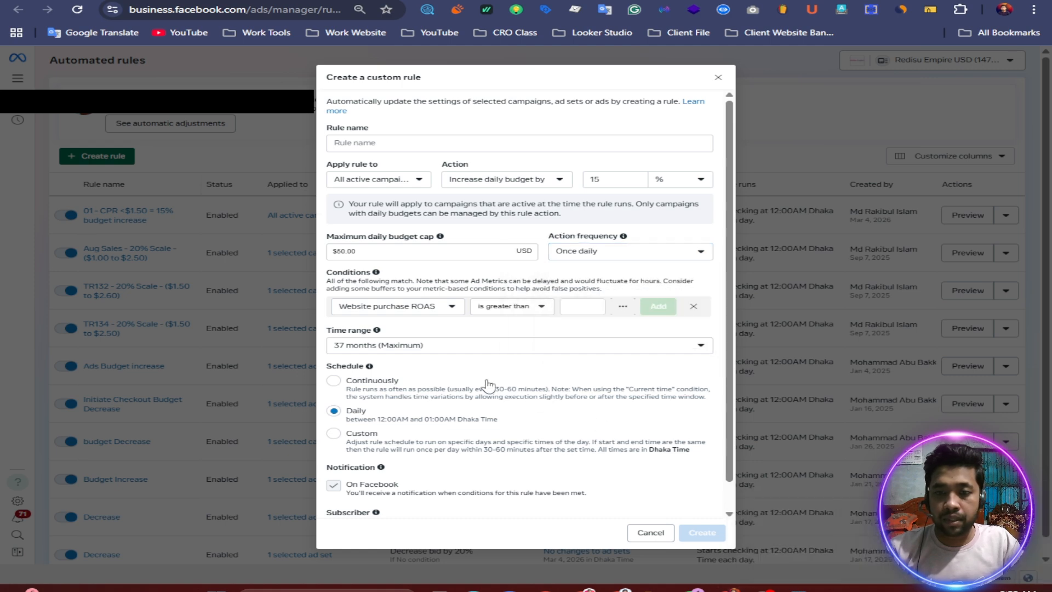
Add the condition that Website purchase ROAS is greater than 6, with the time range Last 2 days, including today.
left_click(446, 309)
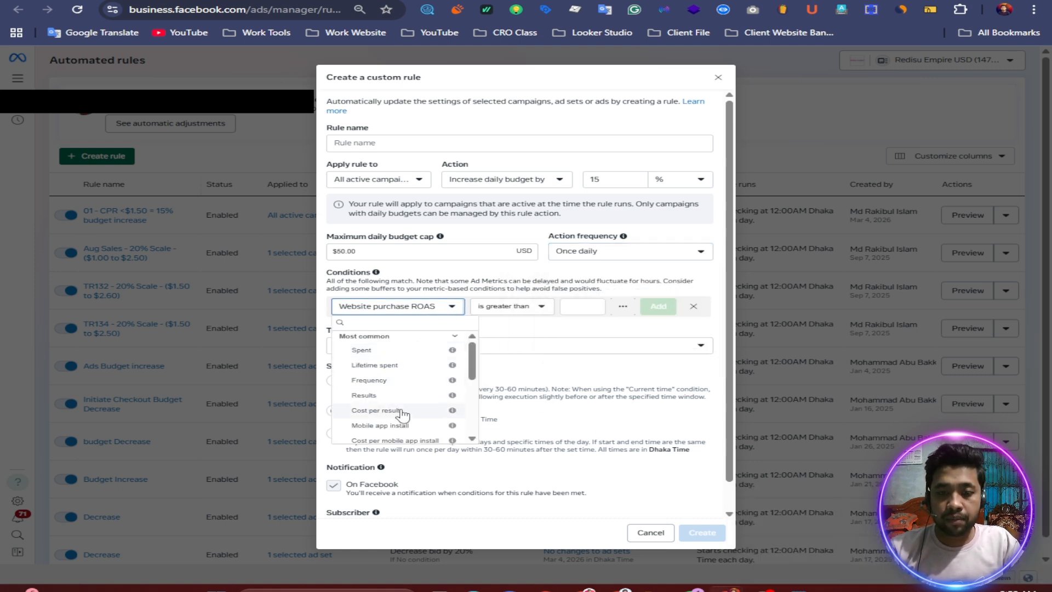
left_click(530, 332)
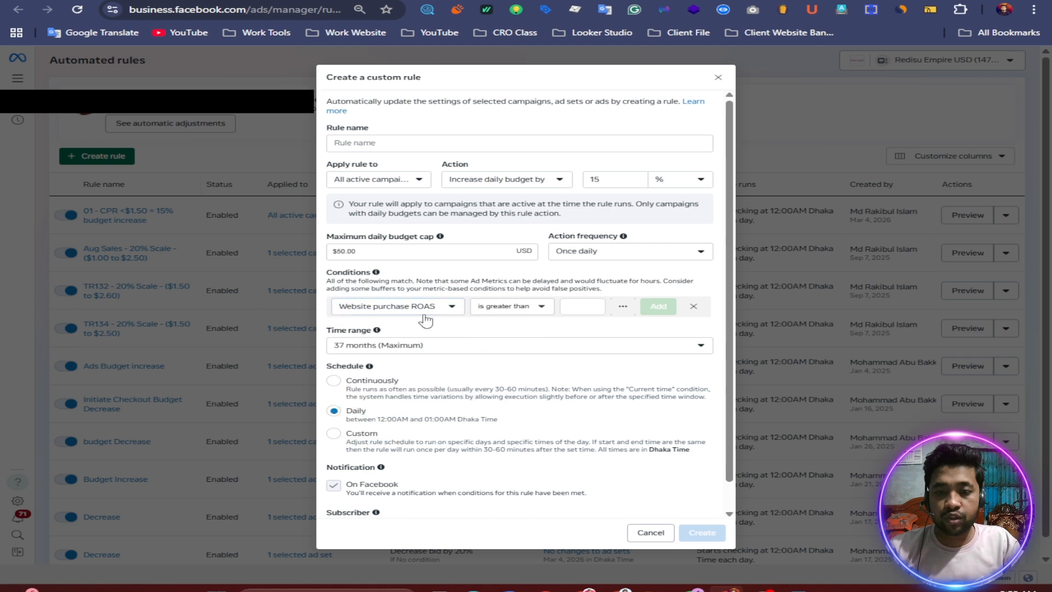
left_click(534, 308)
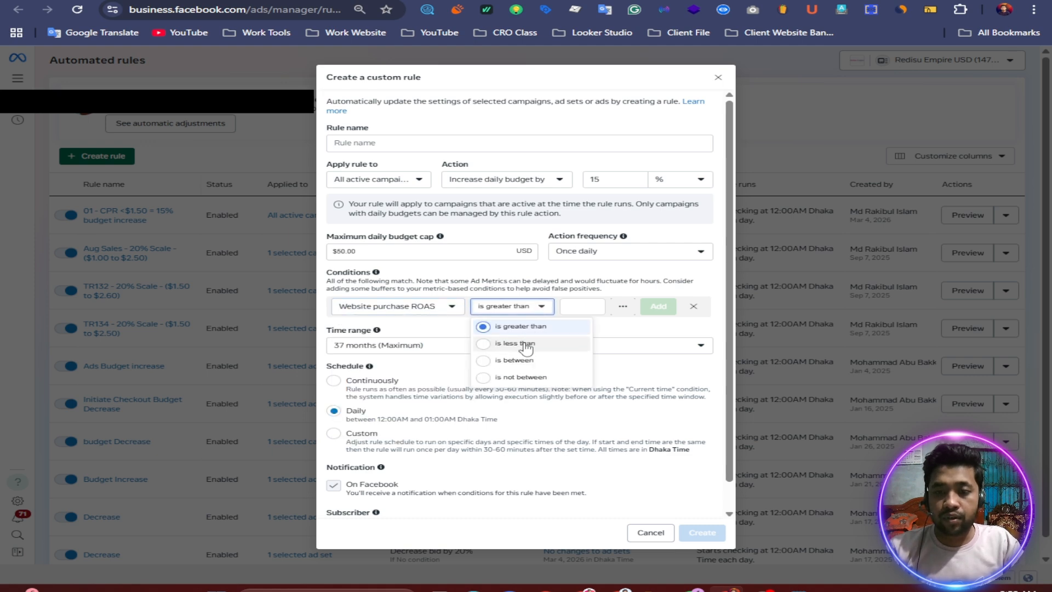
left_click(464, 327)
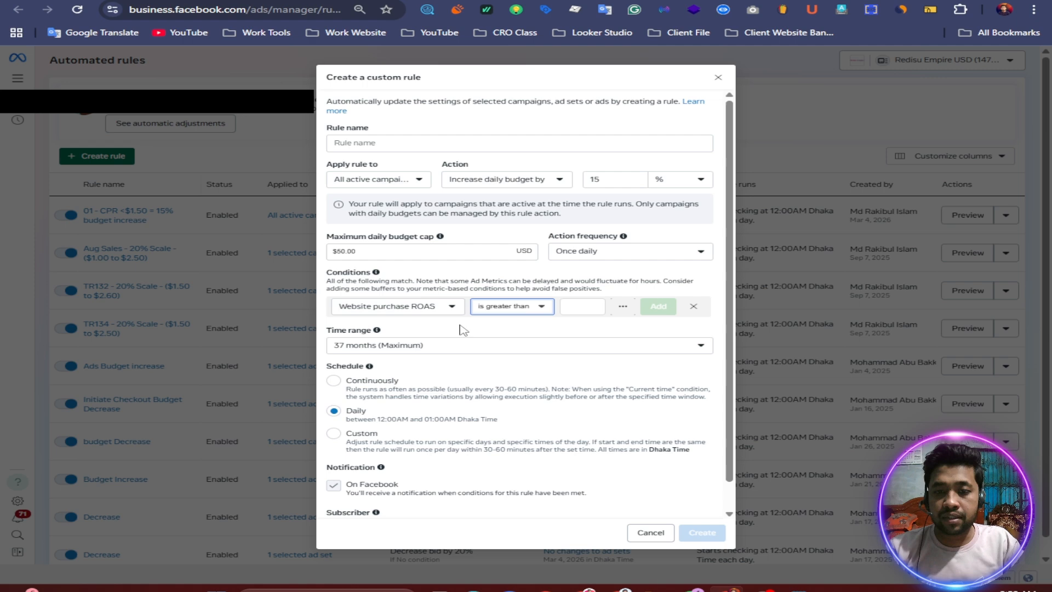
left_click(568, 311)
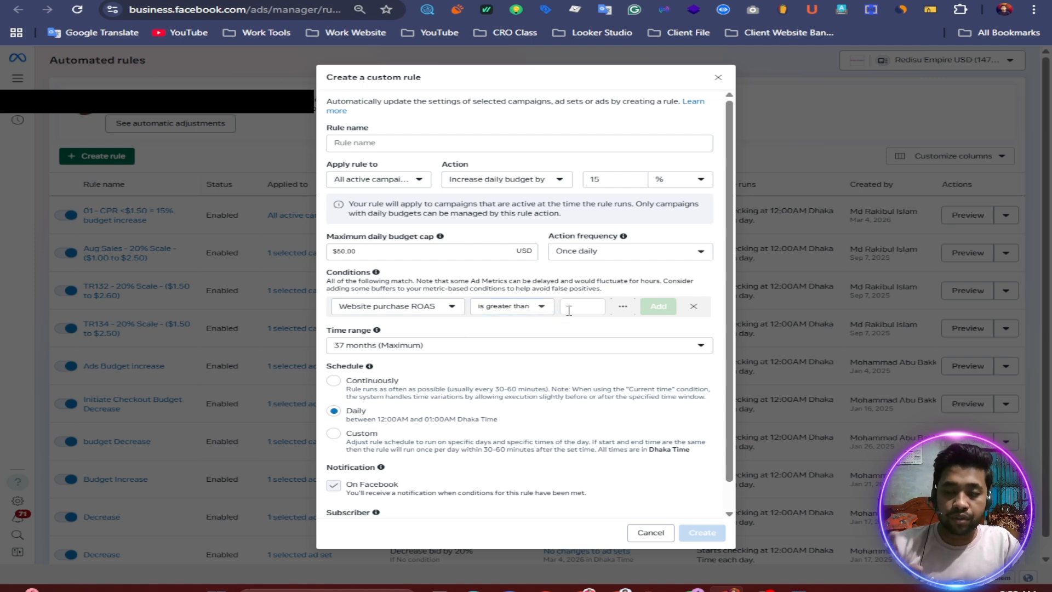
type("6")
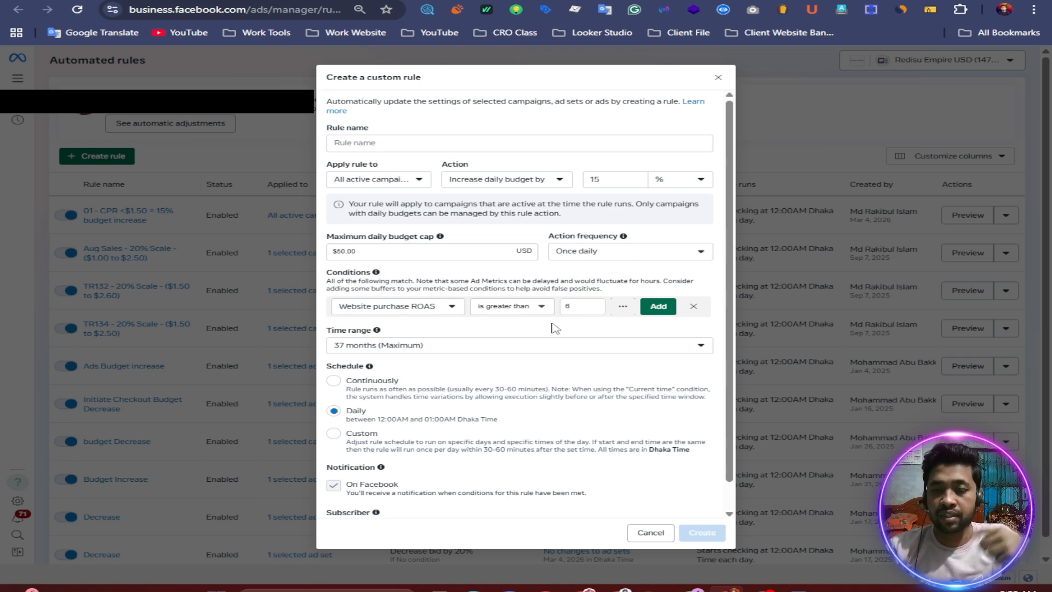
key("Return")
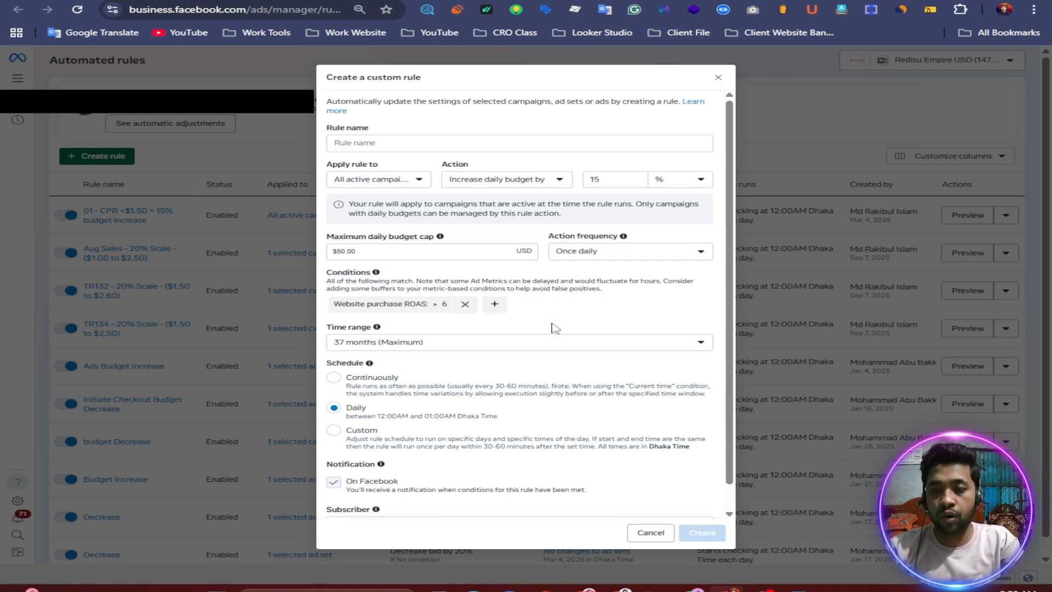
left_click(496, 344)
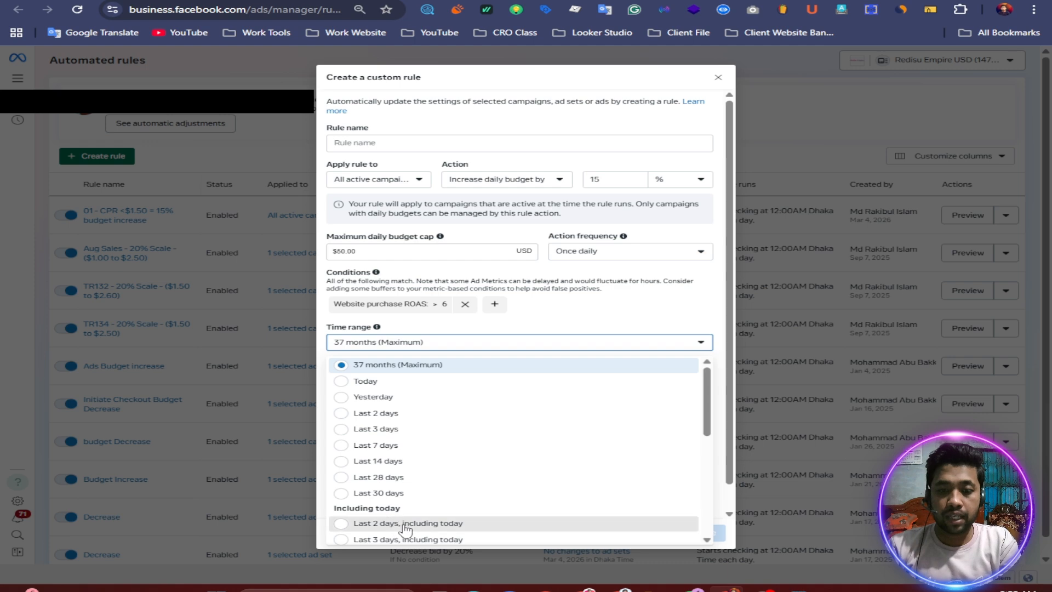
left_click(405, 523)
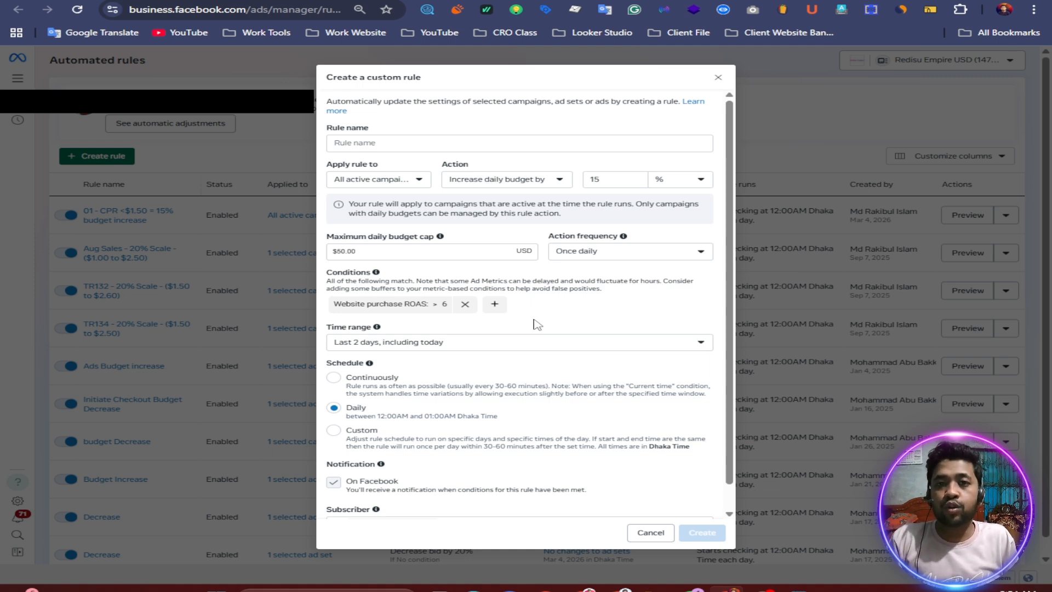
Name the rule "02 - ROAS - <6 = 15% Daily Budget increase" and create it.
left_click(365, 144)
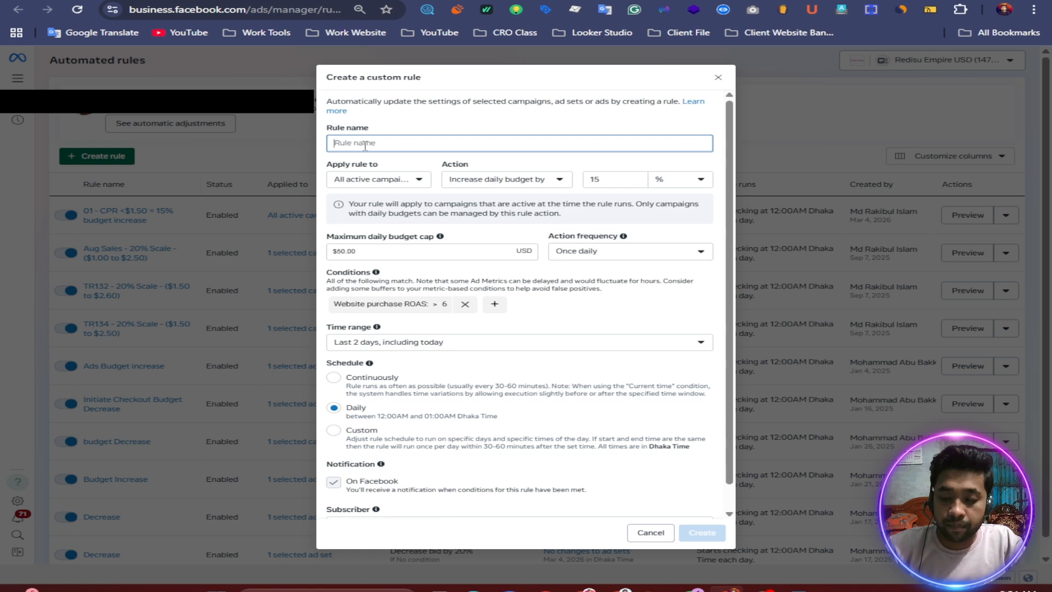
type("02 -")
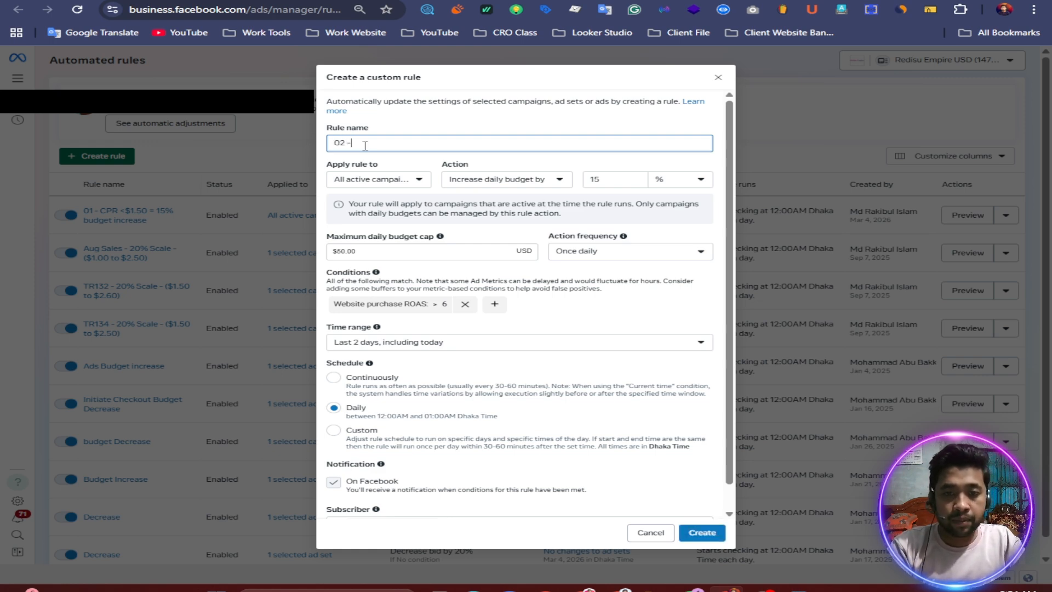
type(" RO")
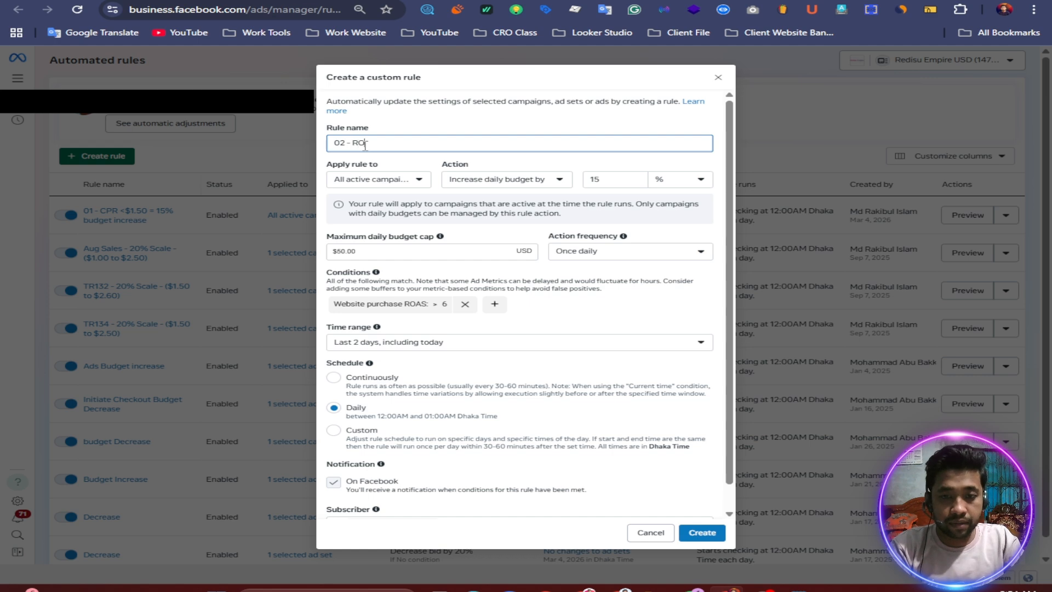
type("AS - ")
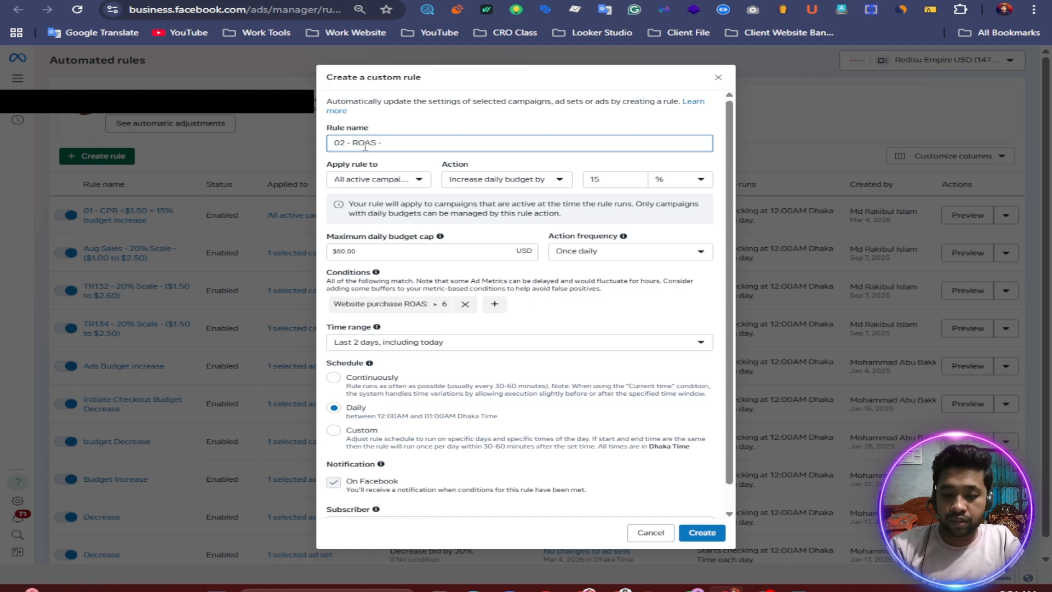
type("<6")
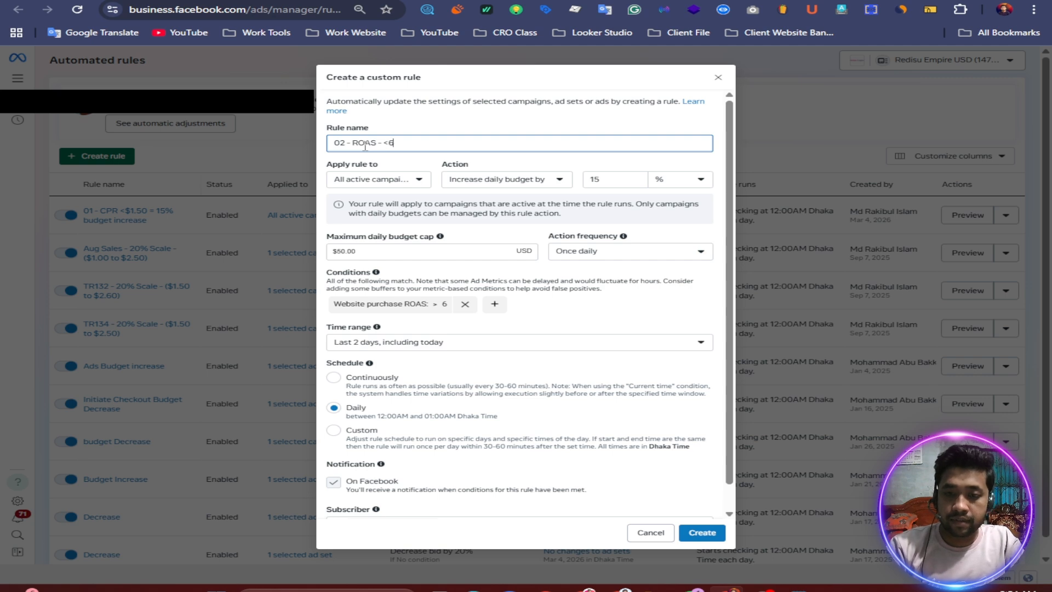
type(" =")
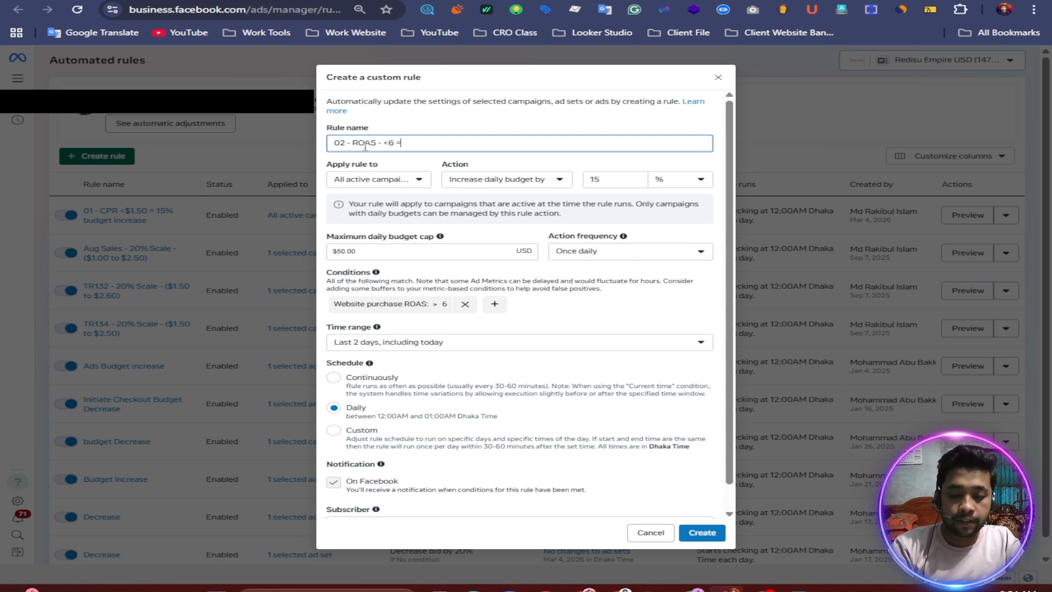
type(" 15")
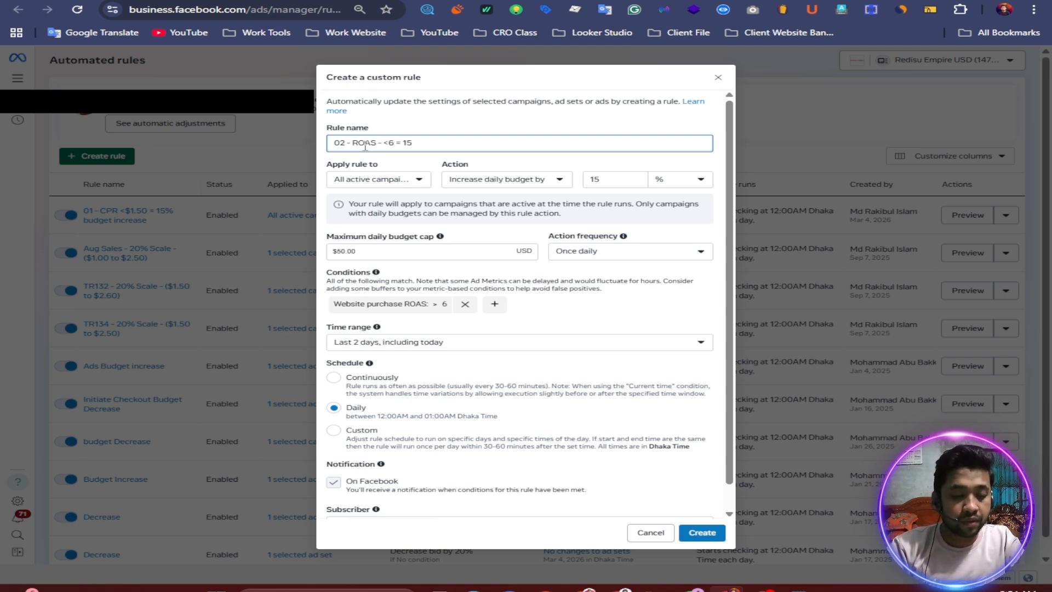
type("%")
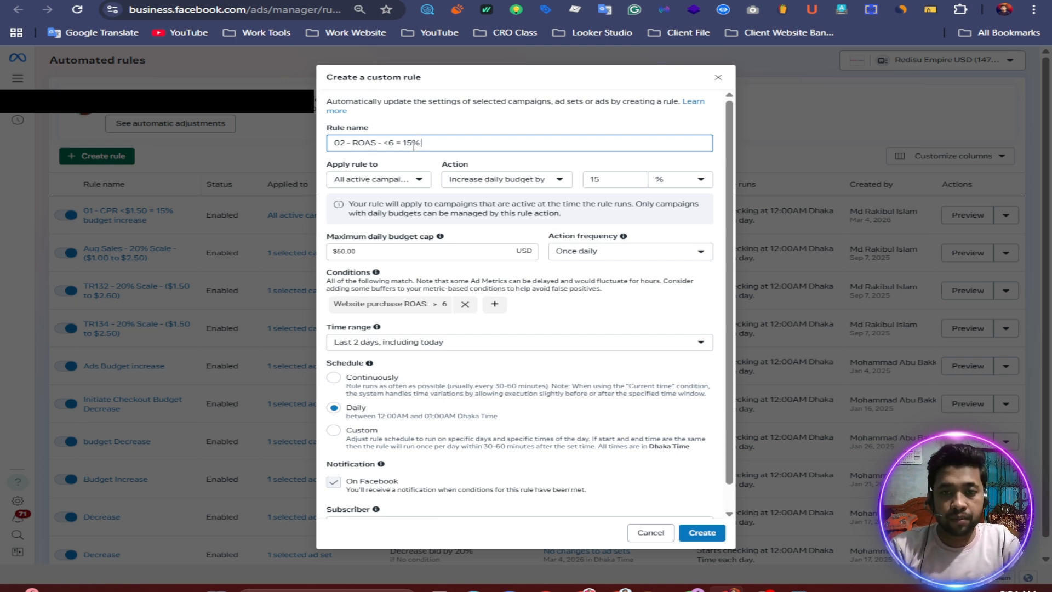
type("Dail")
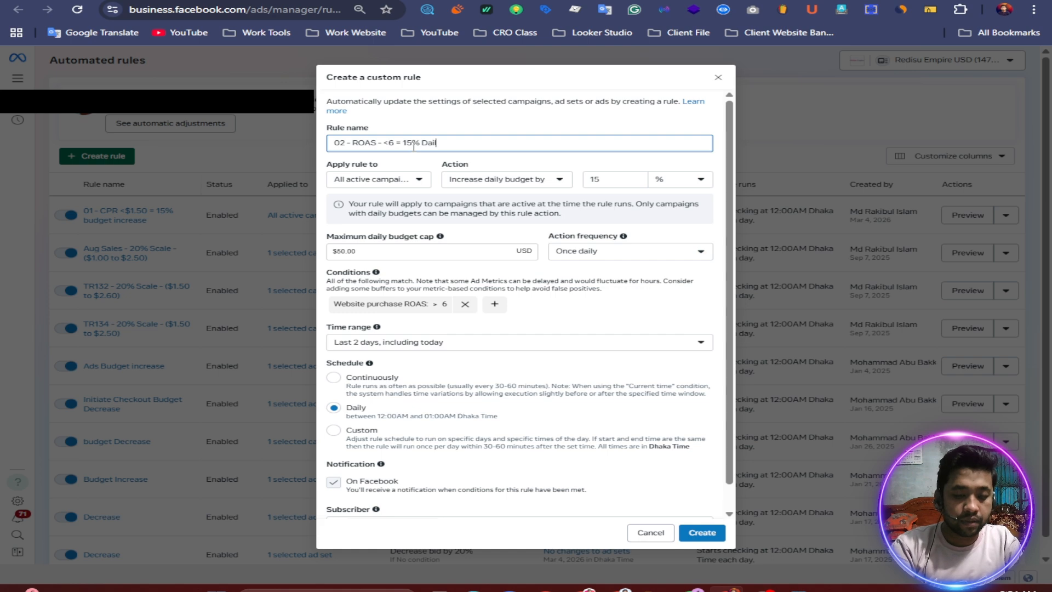
type("y Bu")
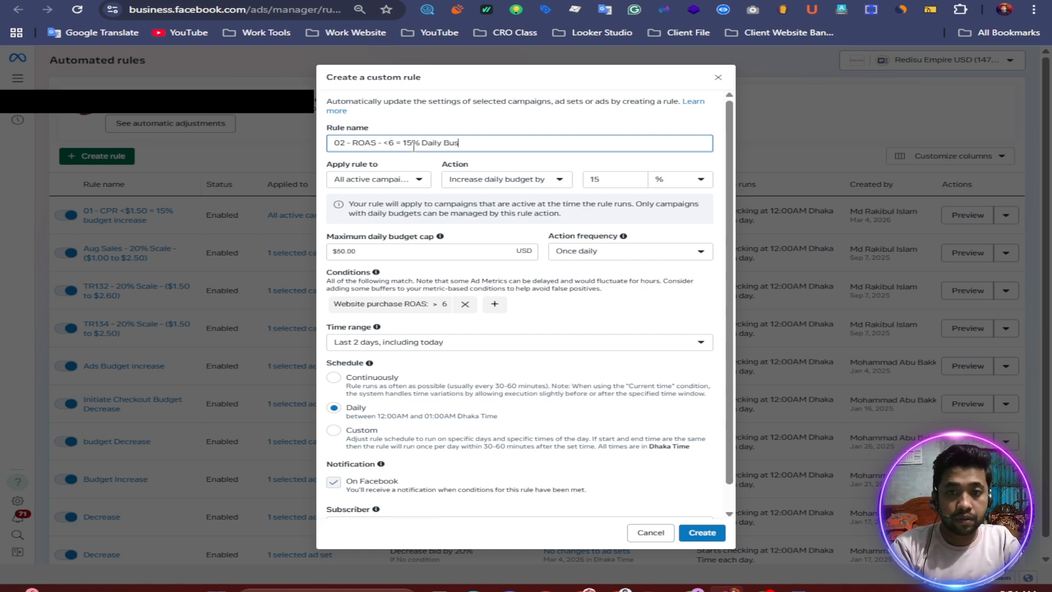
type("d")
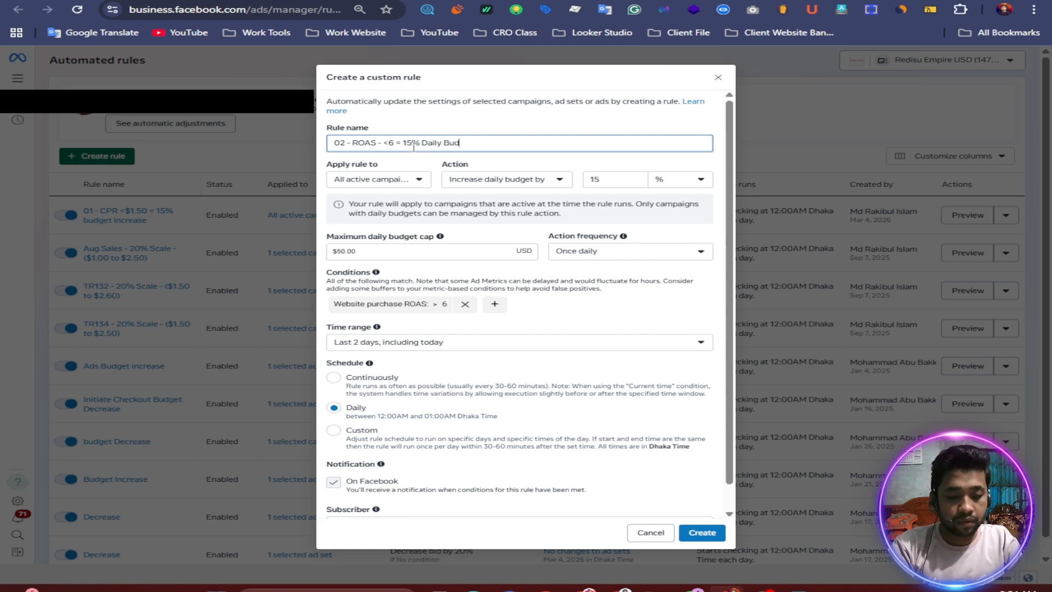
type("get increase")
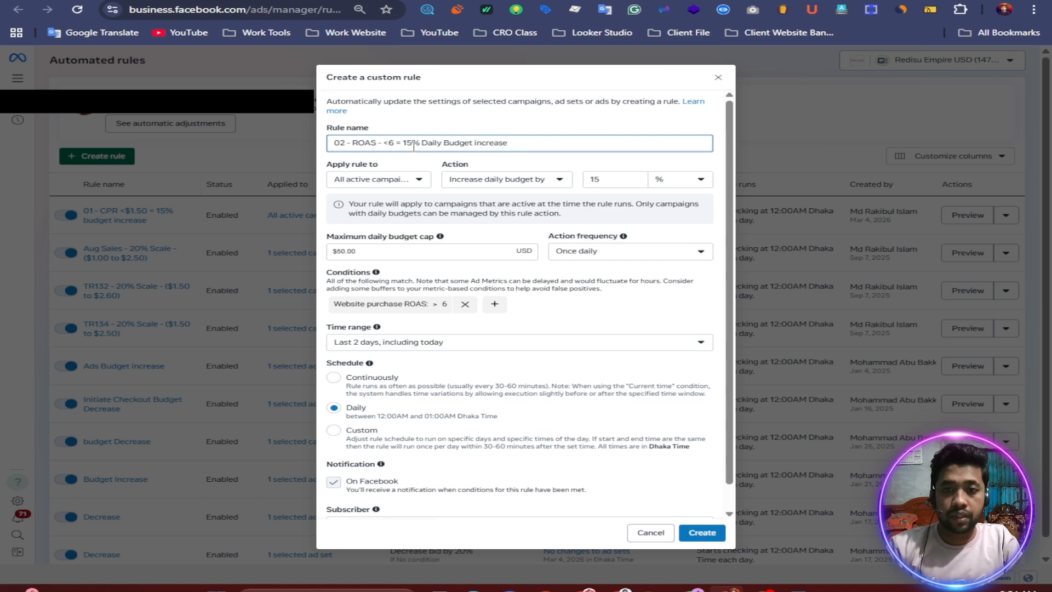
left_click(458, 126)
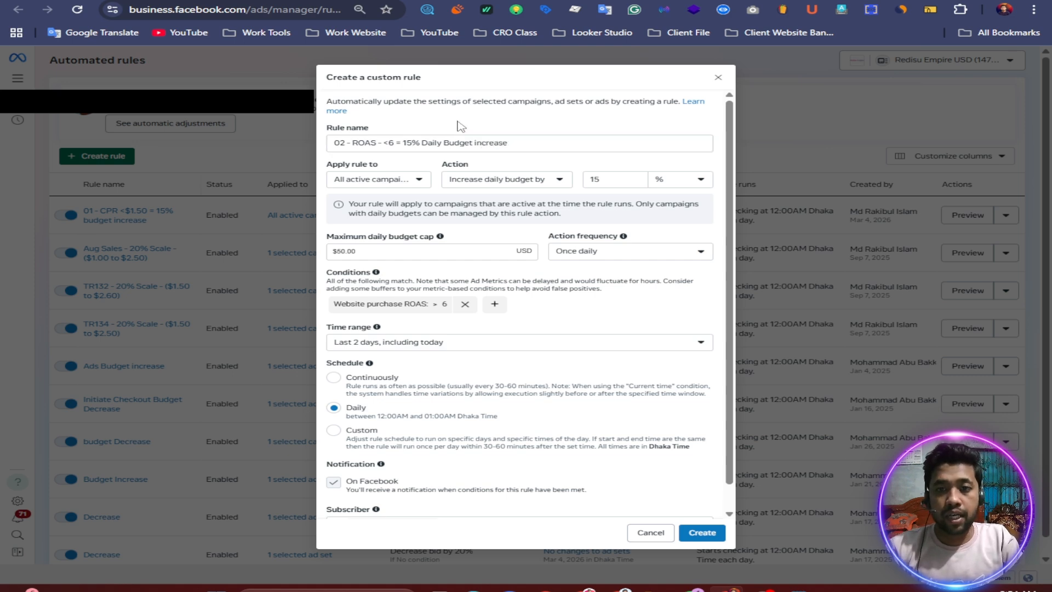
left_click(701, 533)
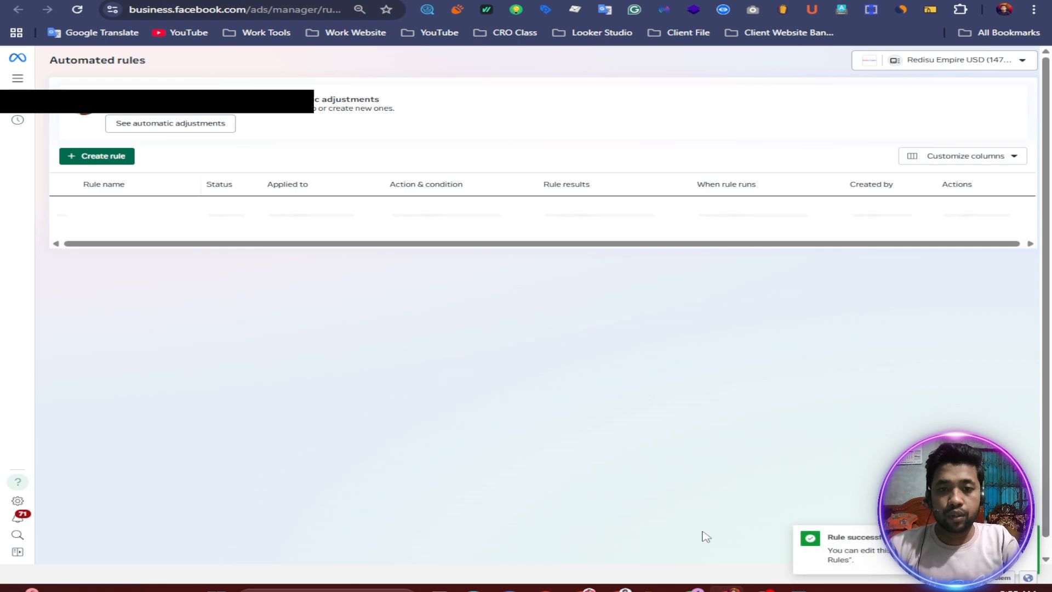